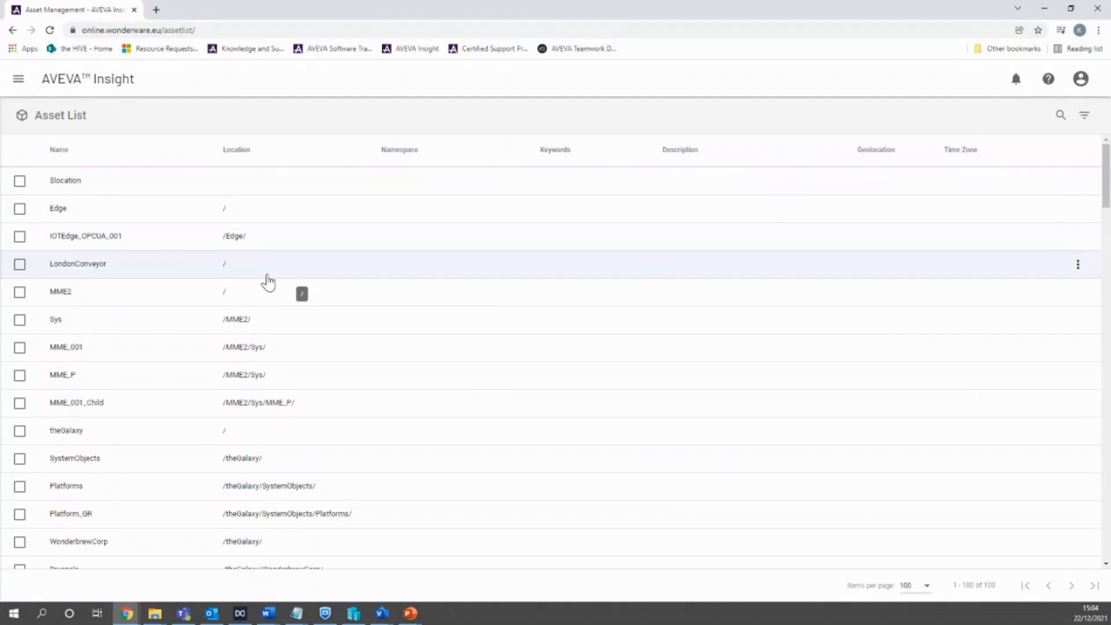
# Step: Open the StorageTank001 asset of the London plant's BeerStorage area from the asset list
pyautogui.scroll(-4, 269, 283)
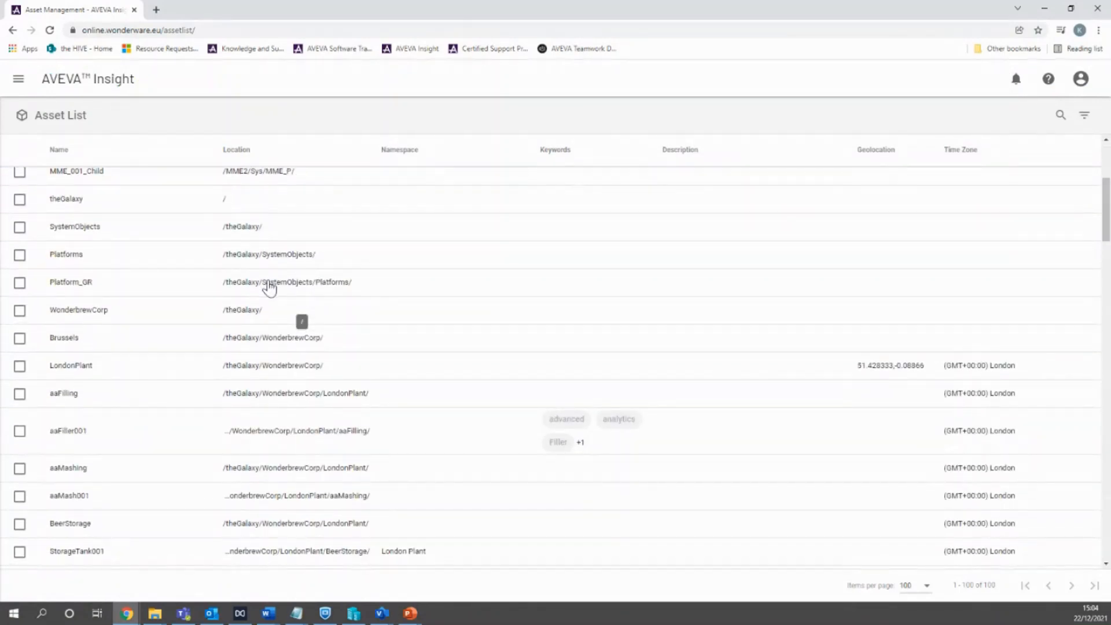
pyautogui.scroll(-2, 269, 283)
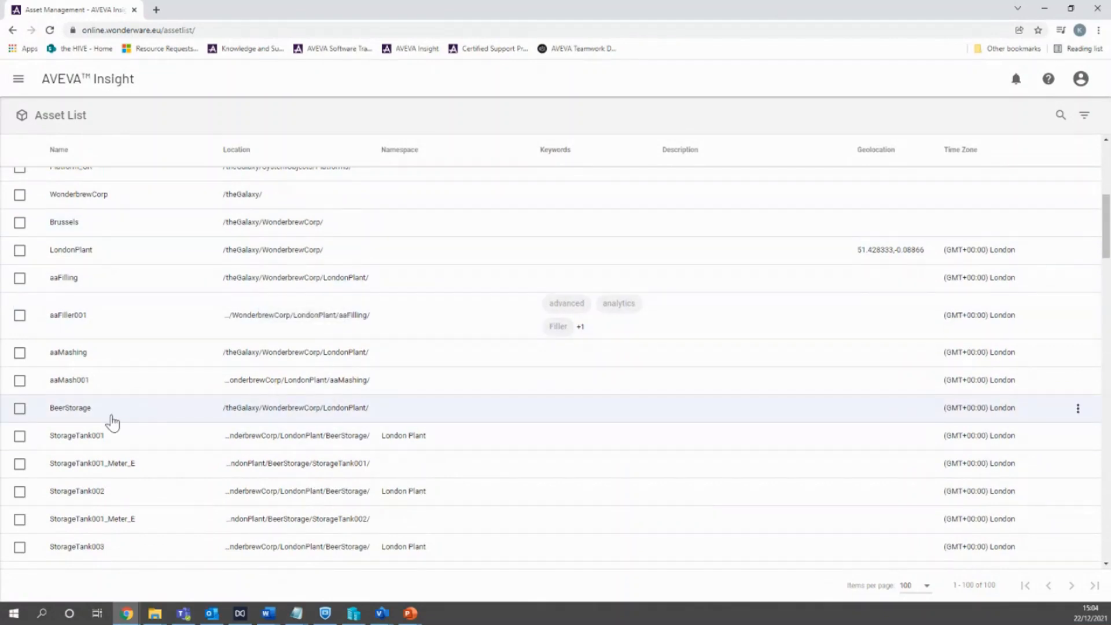
pyautogui.click(77, 439)
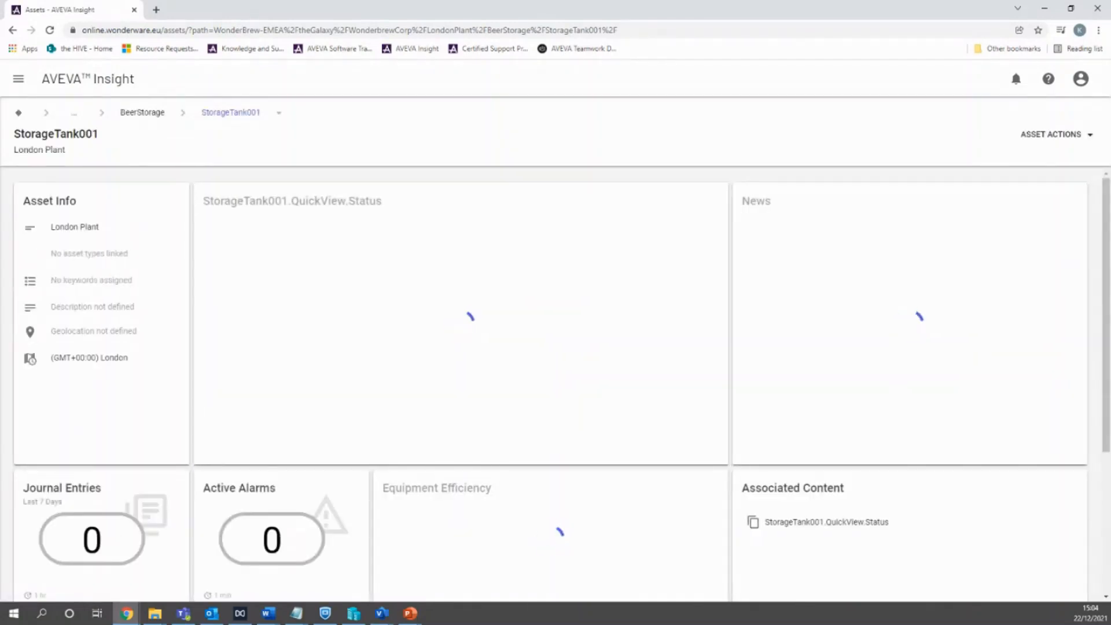
# Step: Start a guided analytics model for StorageTank001 and select its Beer_PV and Level_PV tags
pyautogui.click(1054, 139)
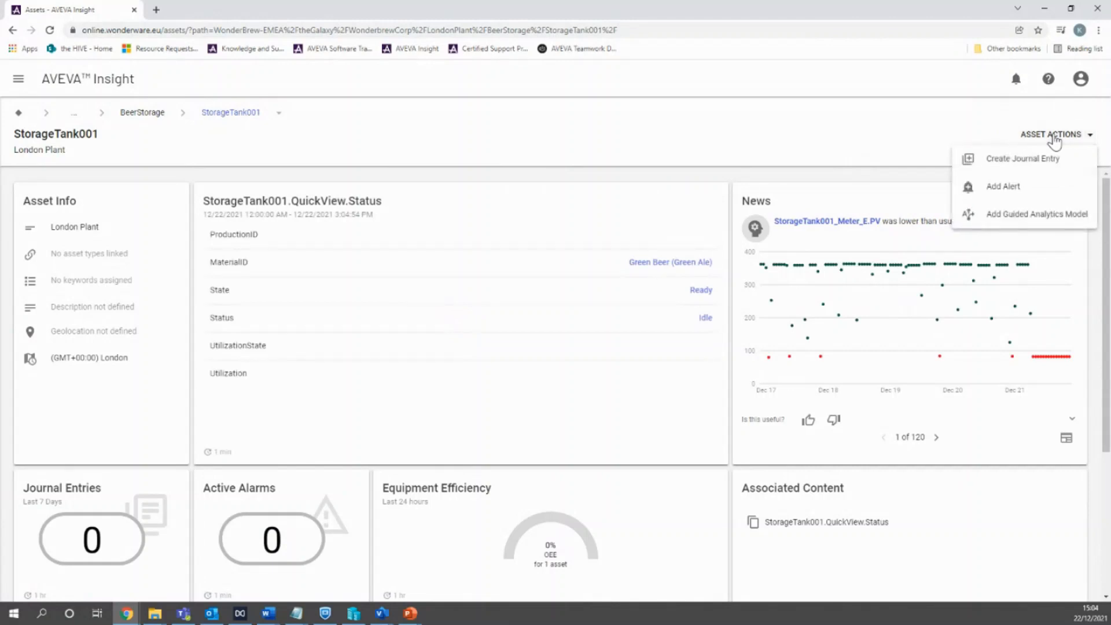
pyautogui.click(1013, 226)
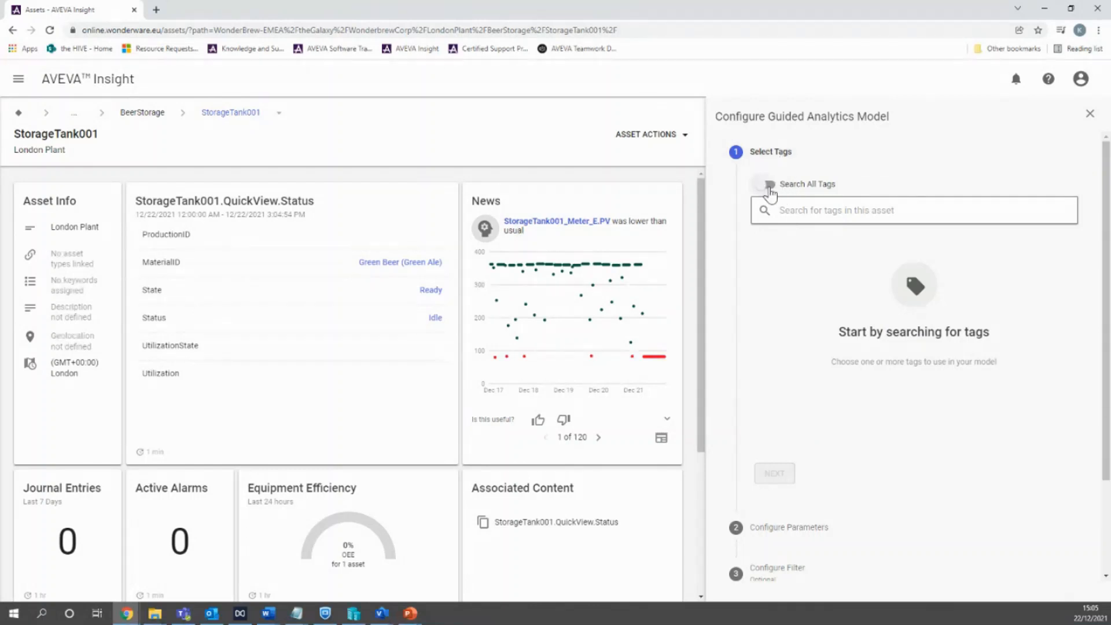
pyautogui.click(801, 209)
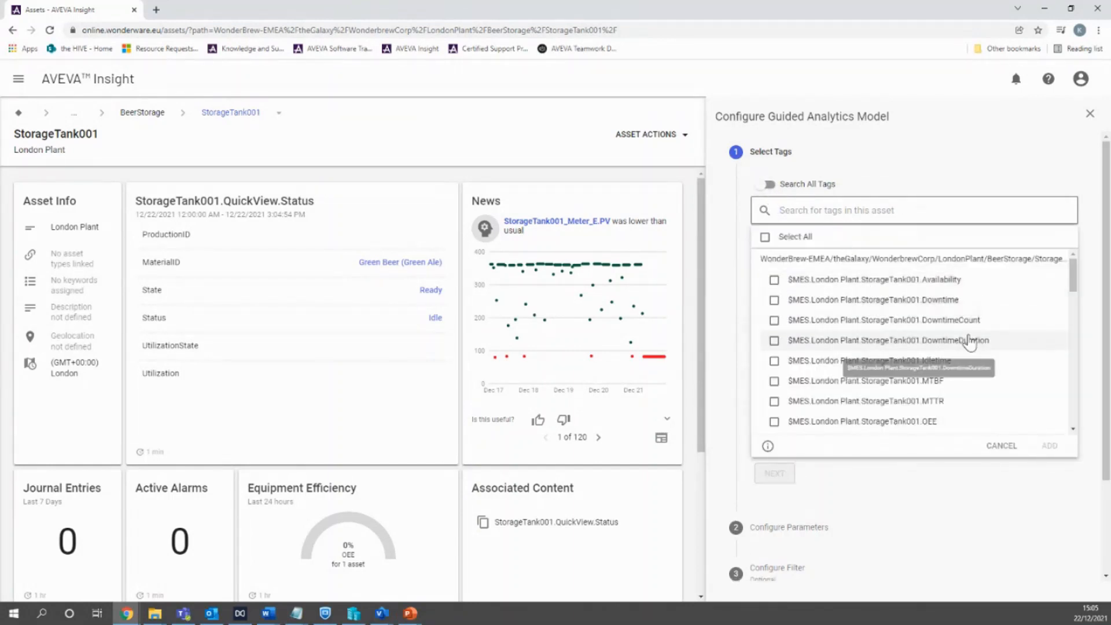
pyautogui.scroll(-1, 967, 343)
pyautogui.scroll(-3, 969, 345)
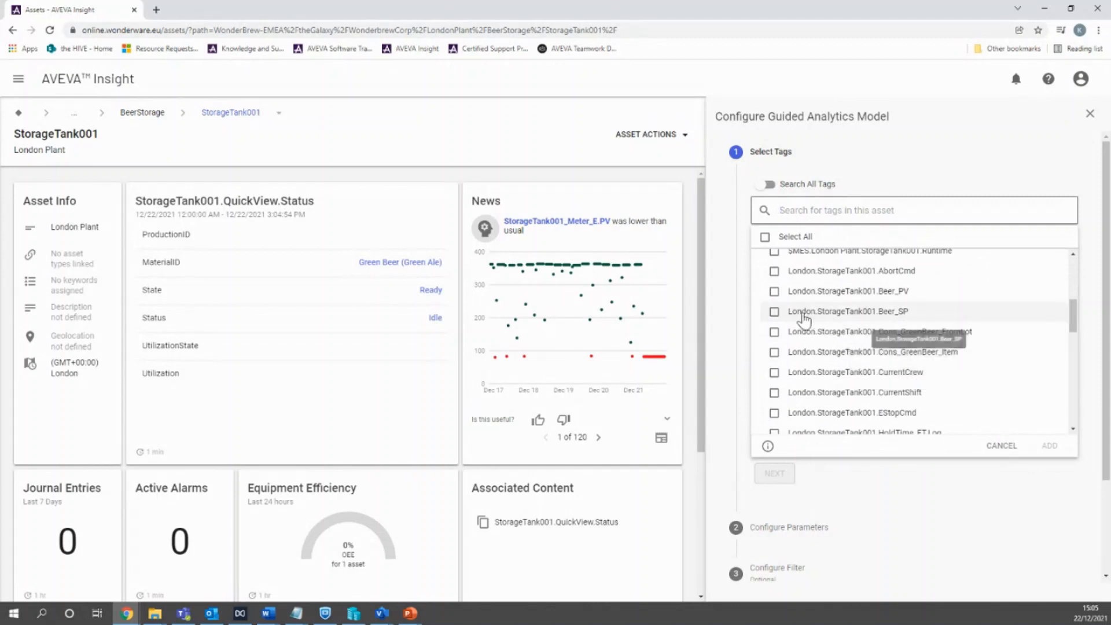
pyautogui.click(773, 292)
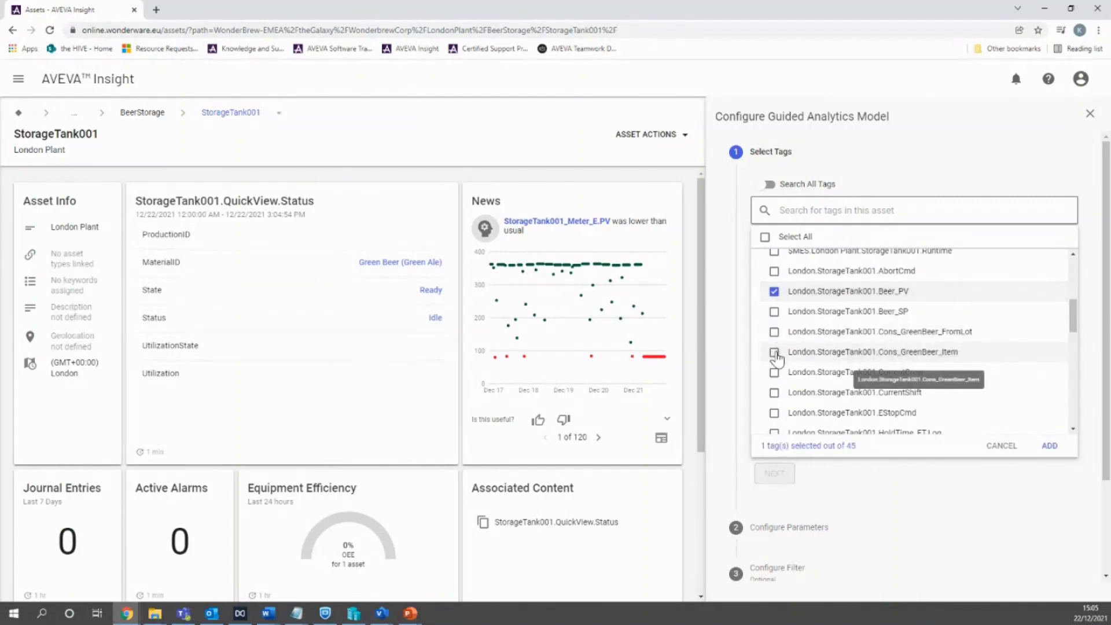
pyautogui.scroll(-1, 777, 357)
pyautogui.scroll(-2, 778, 356)
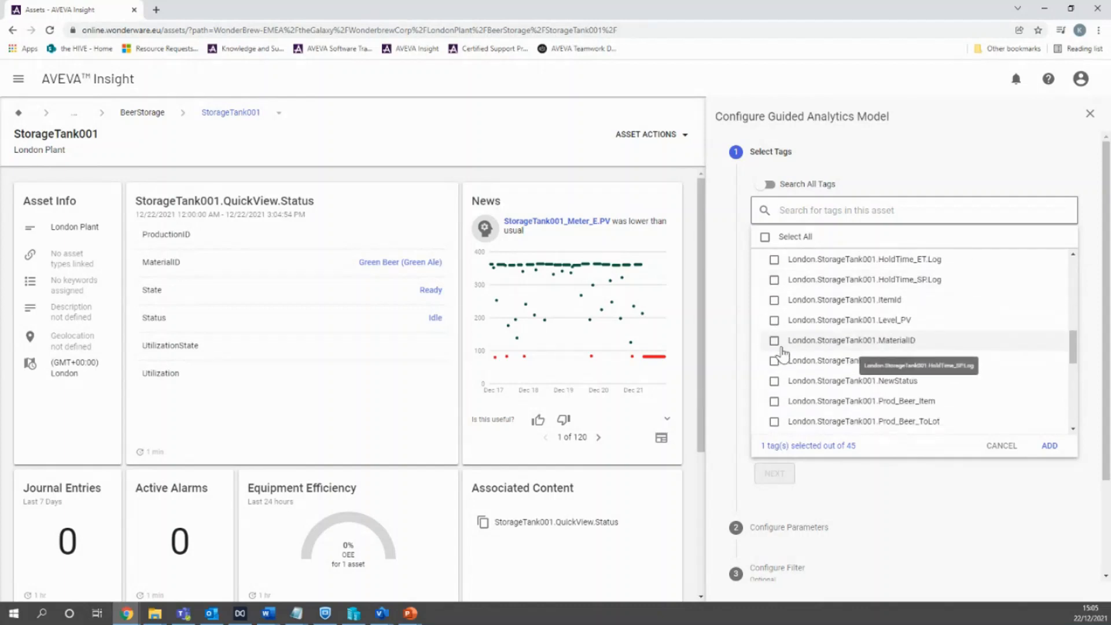
pyautogui.click(774, 320)
pyautogui.scroll(-1, 784, 350)
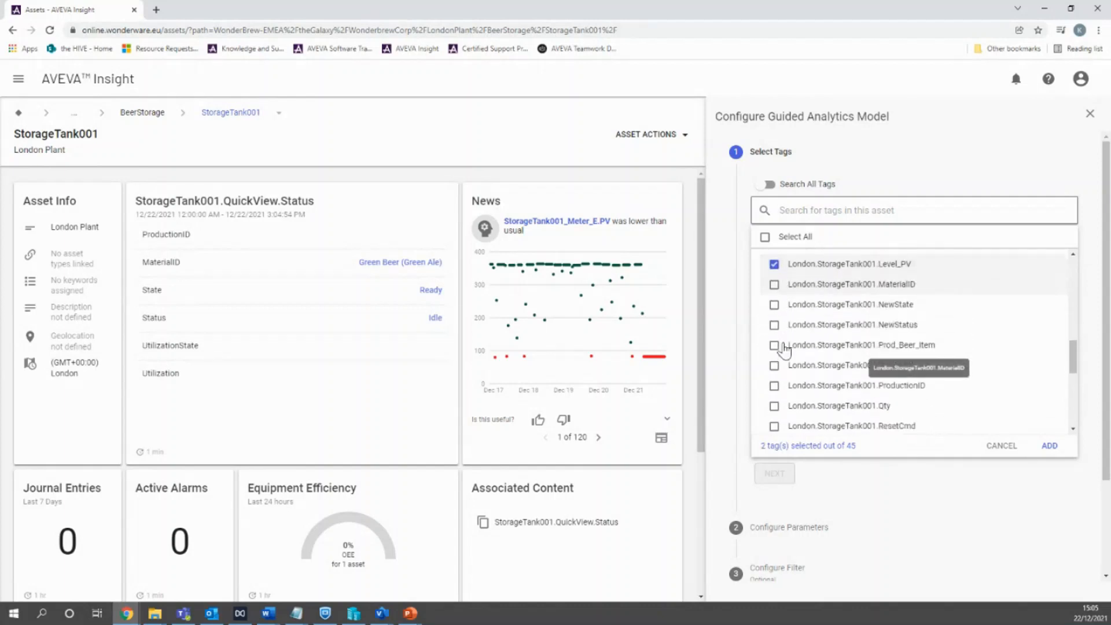
# Step: Select the Qty, State and Status tags of StorageTank001 and add the chosen tags to the model
pyautogui.scroll(-1, 778, 347)
pyautogui.scroll(-1, 777, 315)
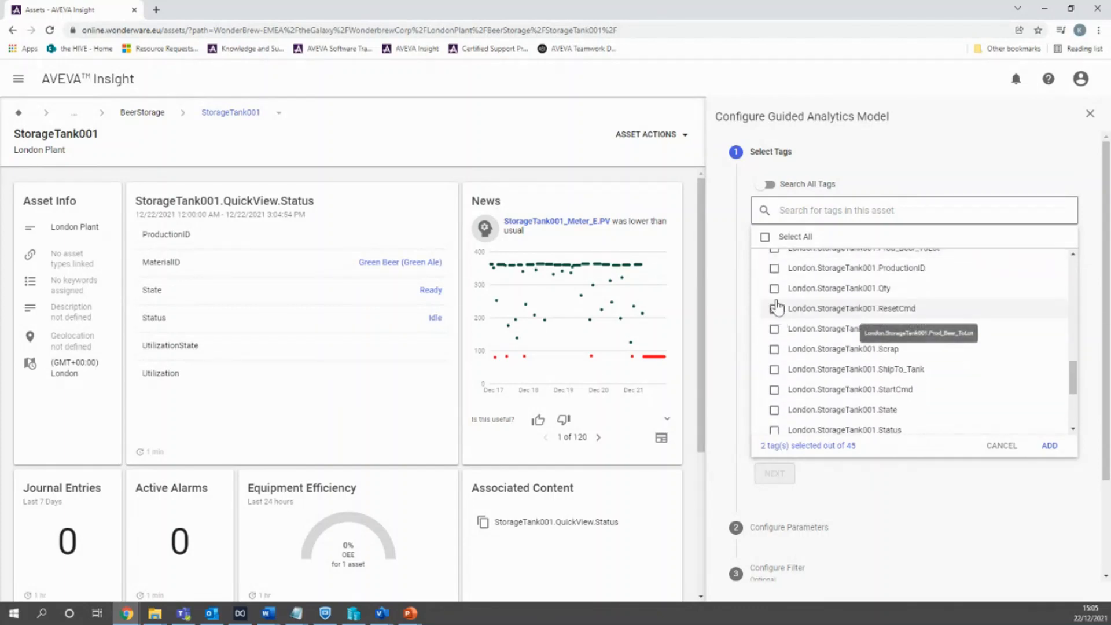
pyautogui.click(774, 288)
pyautogui.scroll(-1, 775, 295)
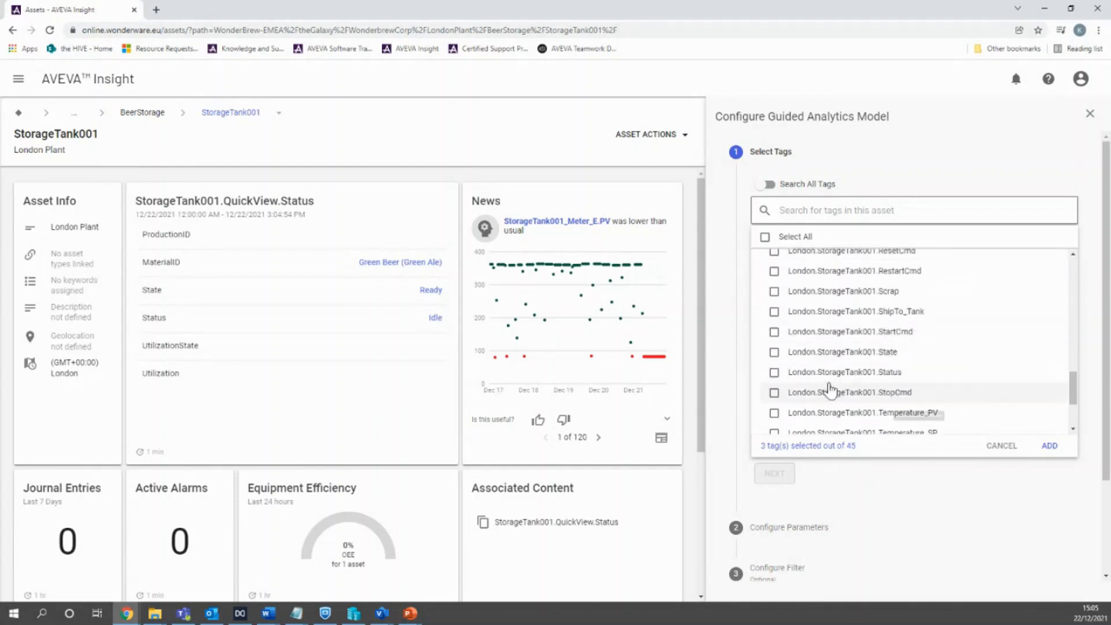
pyautogui.click(774, 352)
pyautogui.click(776, 373)
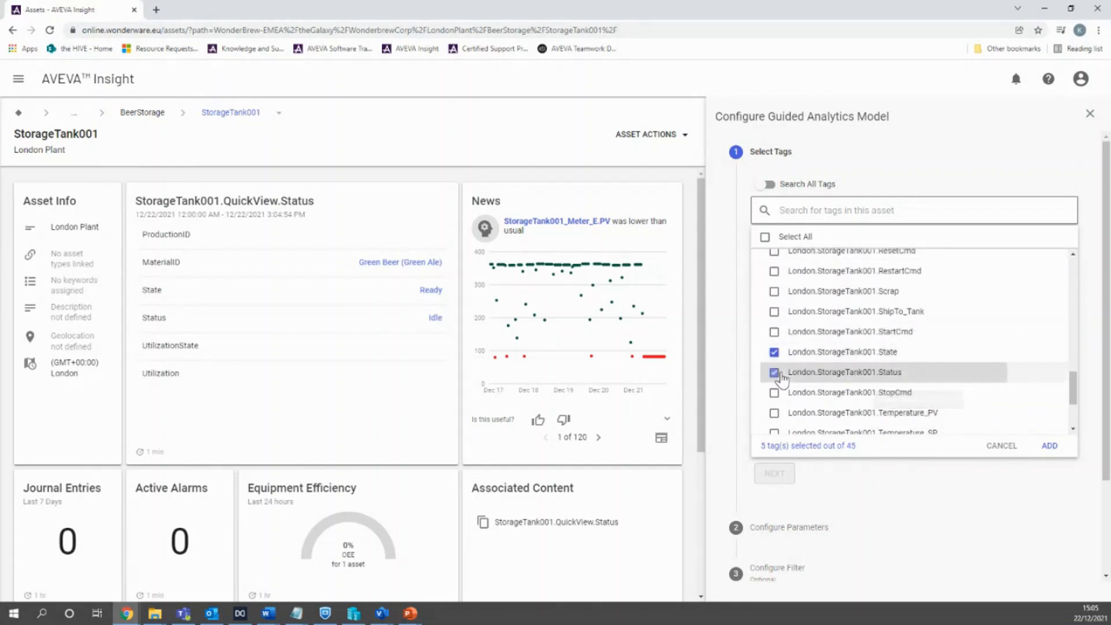
pyautogui.click(1050, 446)
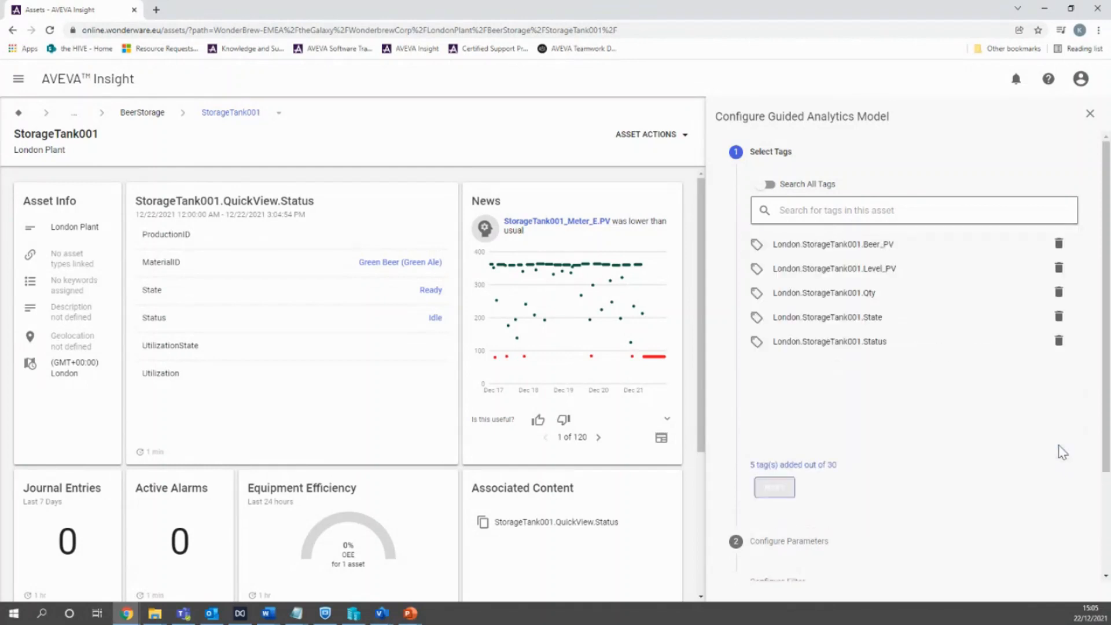
# Step: Proceed to the model parameters and review the training window options, keeping Last 3 Months
pyautogui.scroll(-1, 821, 347)
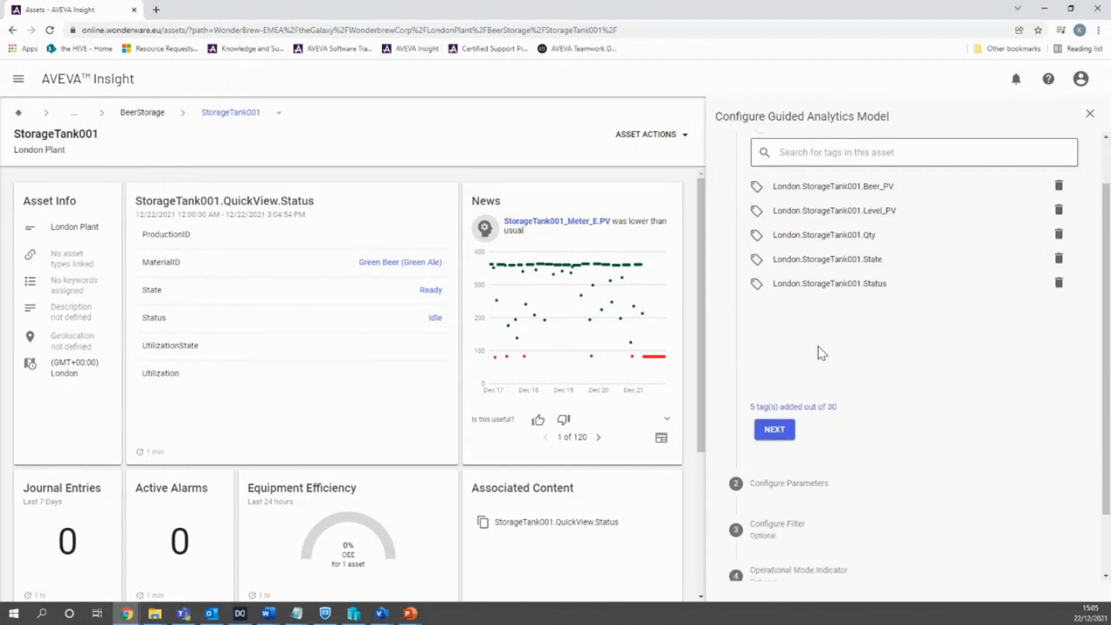
pyautogui.scroll(1, 822, 353)
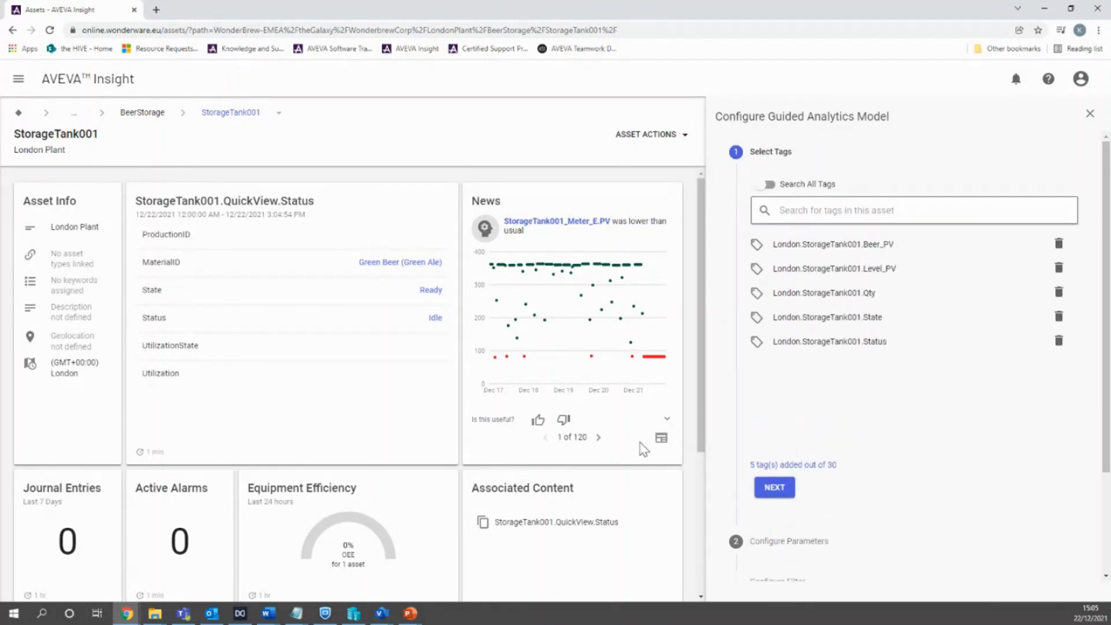
pyautogui.click(774, 487)
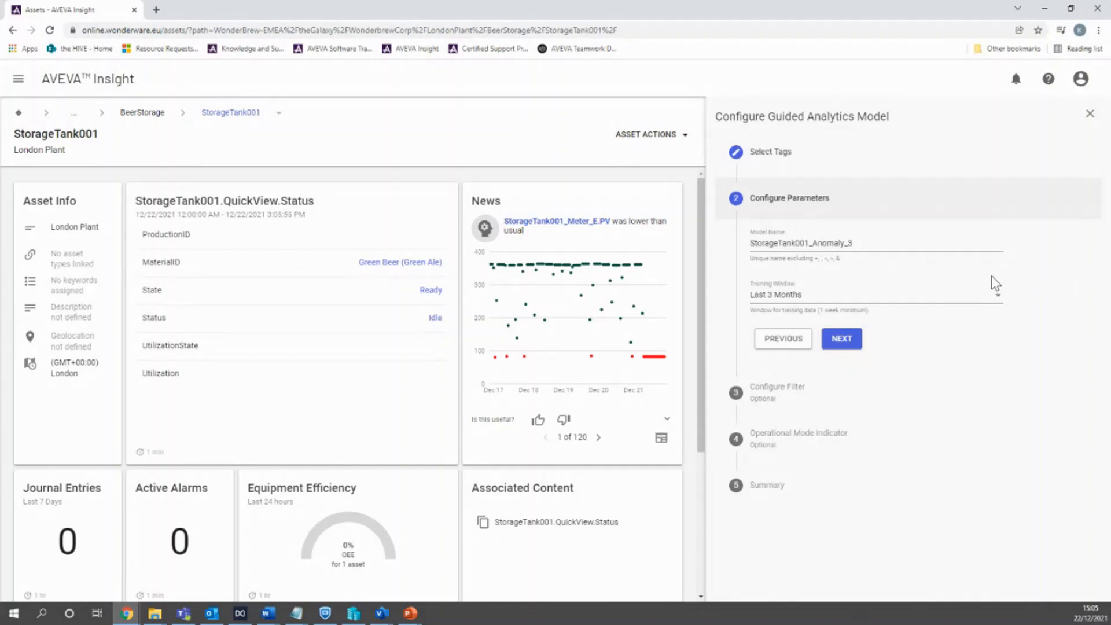
pyautogui.click(969, 298)
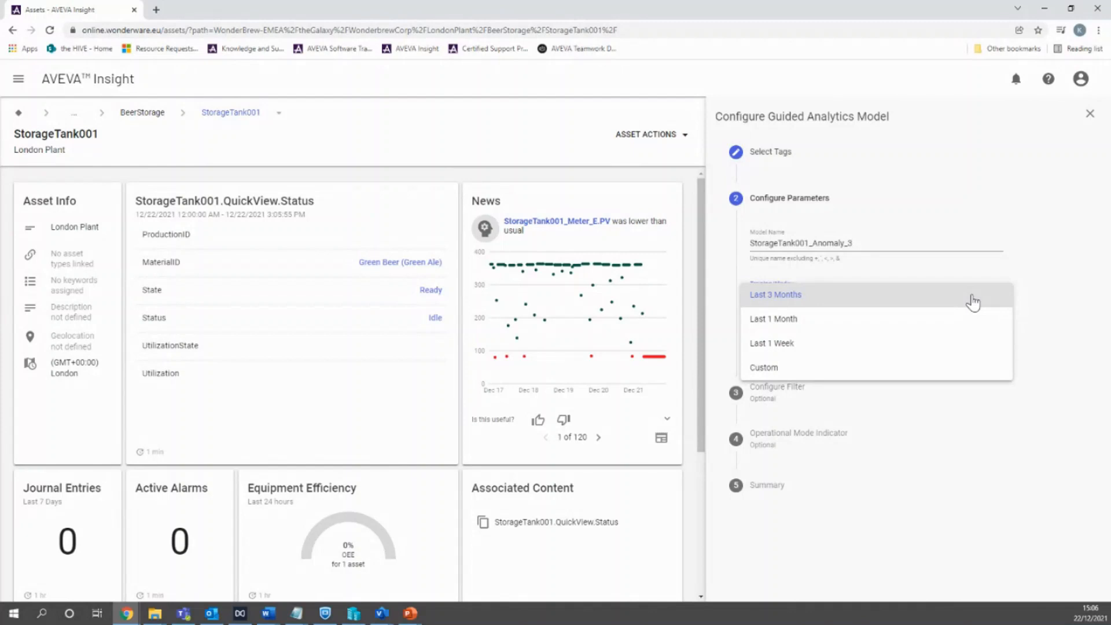
pyautogui.click(1075, 367)
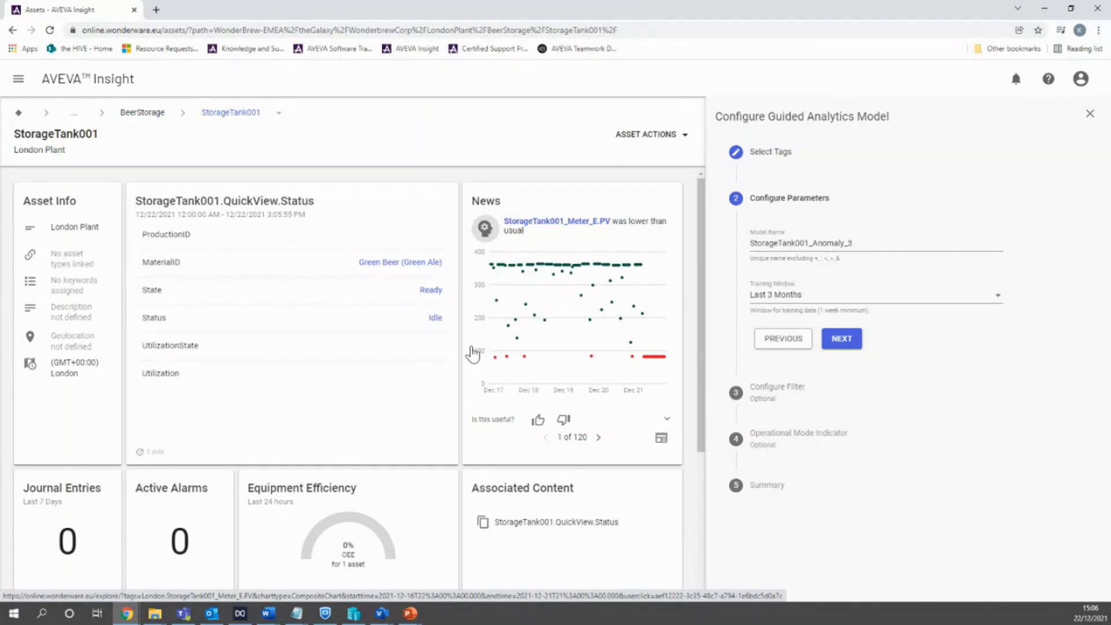
# Step: Continue to the model summary, leaving the optional filter and operational mode indicator empty
pyautogui.click(869, 393)
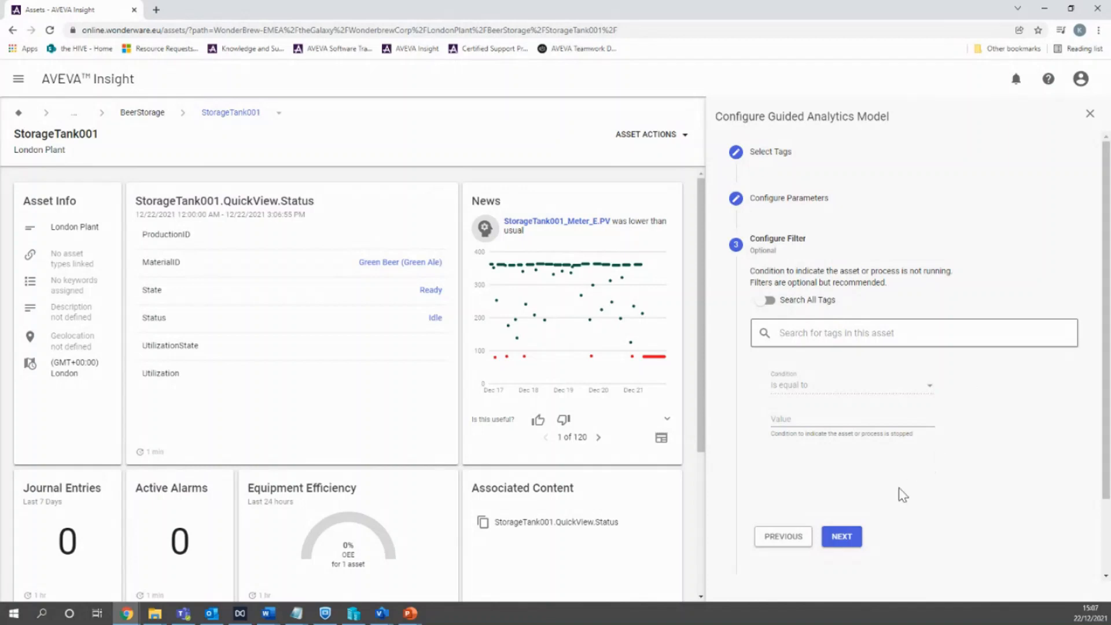
pyautogui.scroll(-2, 908, 474)
pyautogui.click(833, 505)
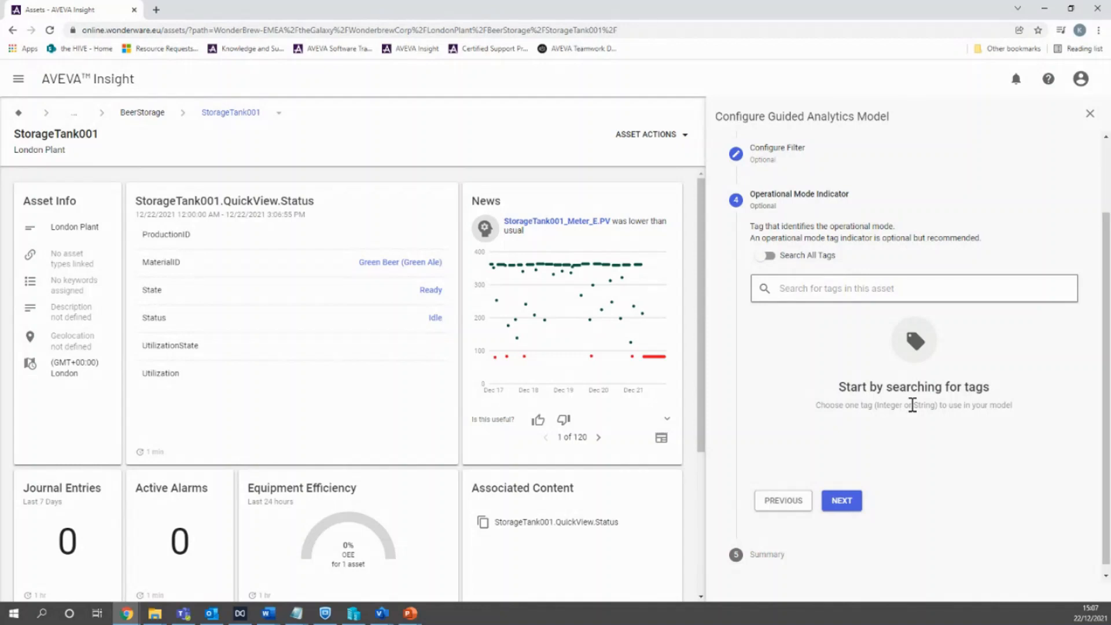
pyautogui.click(769, 556)
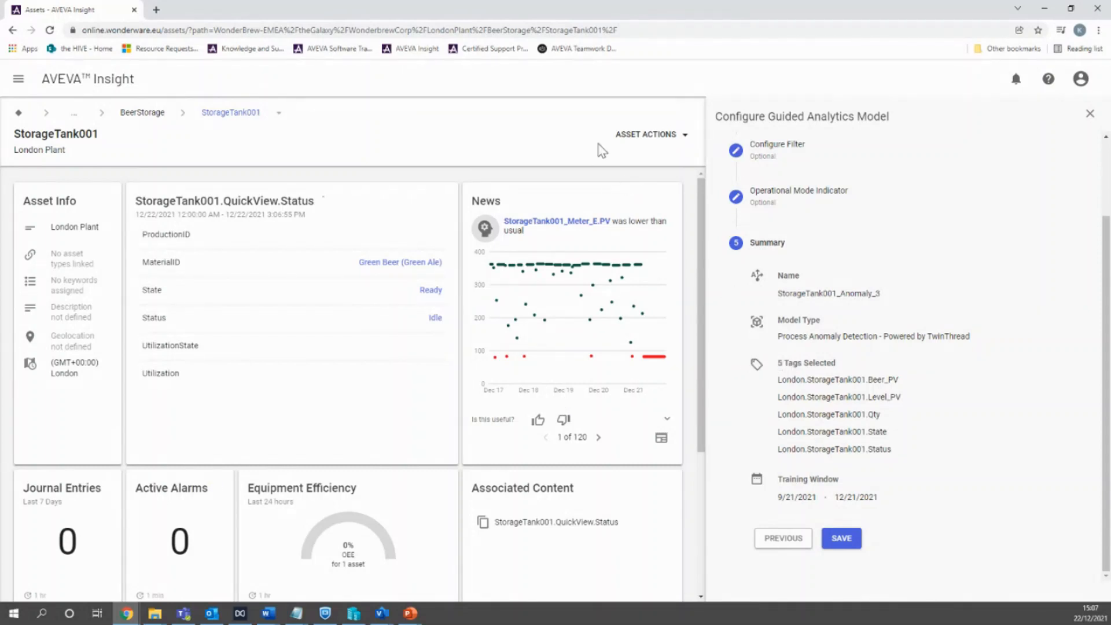
# Step: Close the guided analytics model configuration and discard its unsaved changes
pyautogui.click(1089, 119)
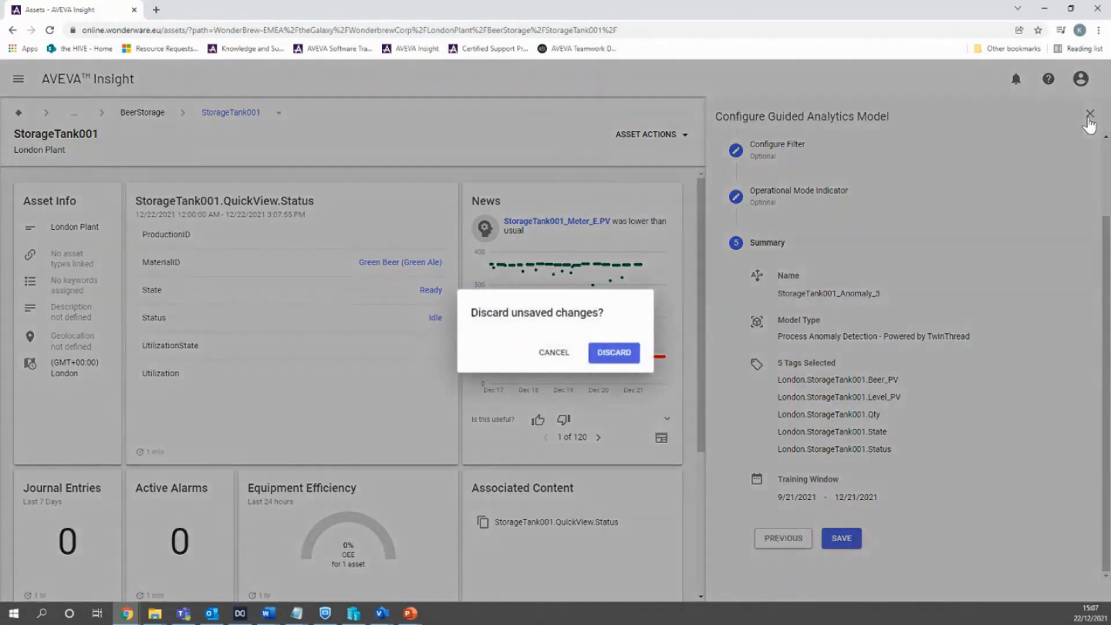
pyautogui.click(625, 351)
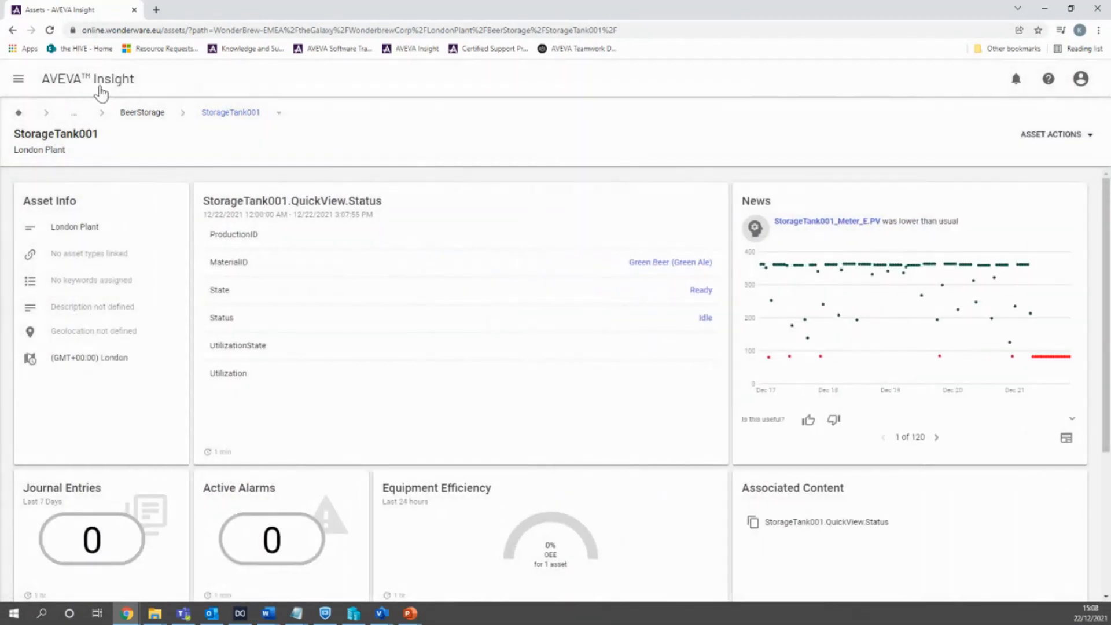
# Step: Go to the home page and expand the Motor 1 anomaly news item showing three full contribution bars
pyautogui.click(101, 90)
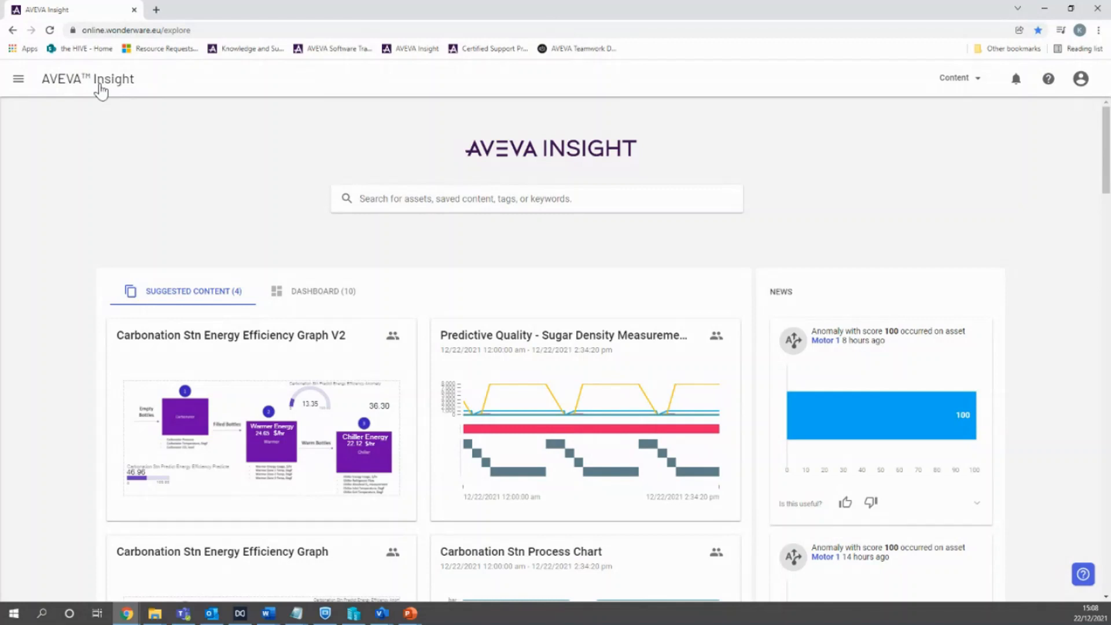
pyautogui.scroll(-1, 999, 295)
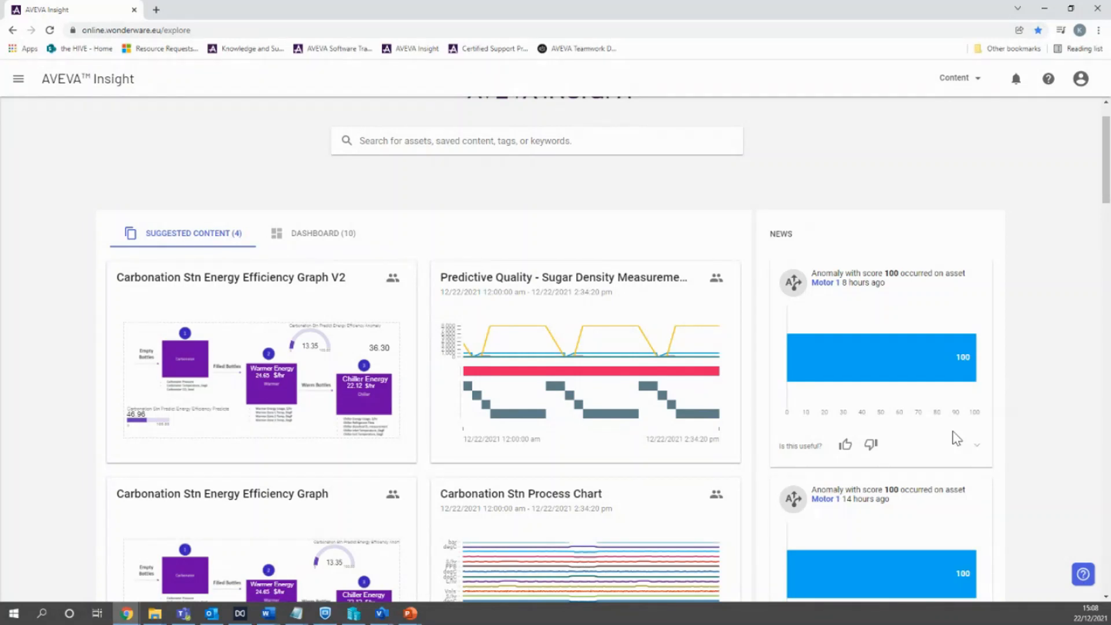
pyautogui.scroll(-15, 983, 394)
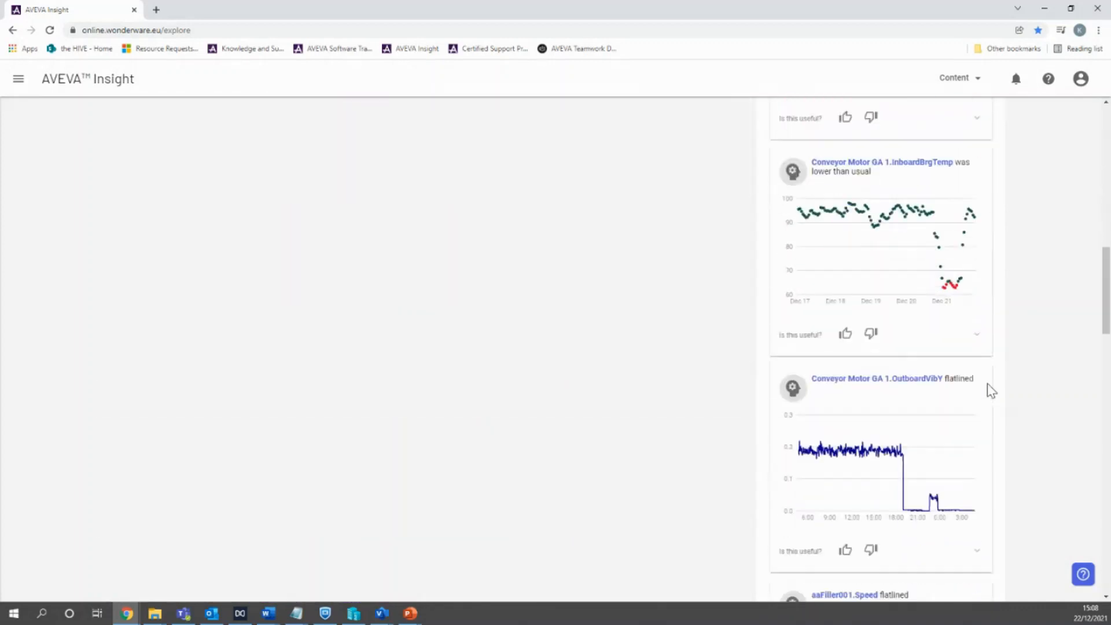
pyautogui.scroll(-9, 987, 383)
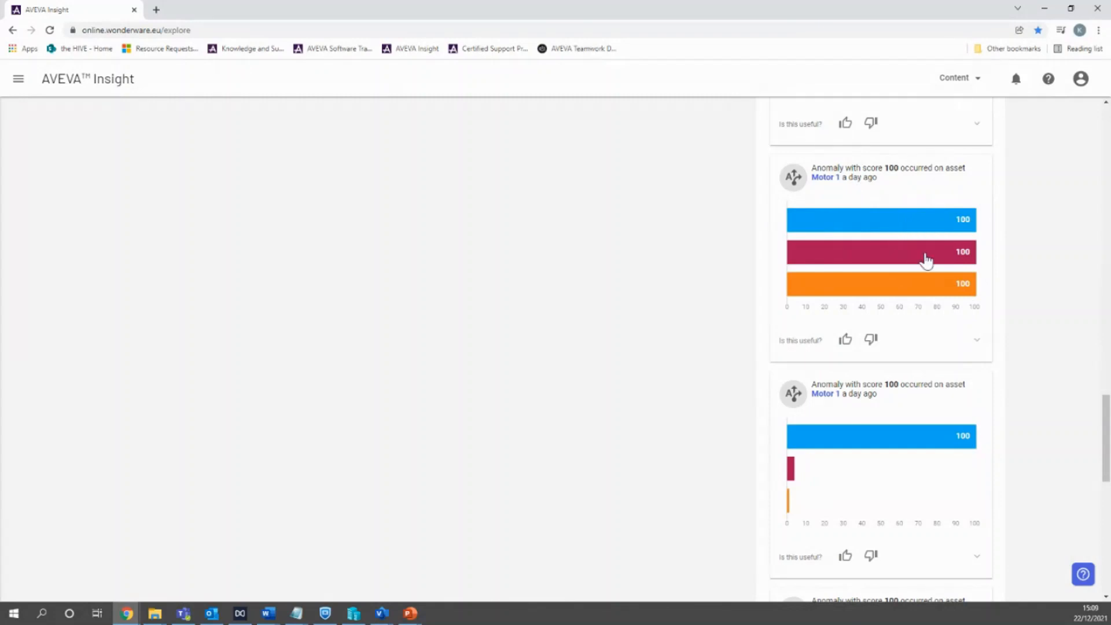
pyautogui.click(976, 344)
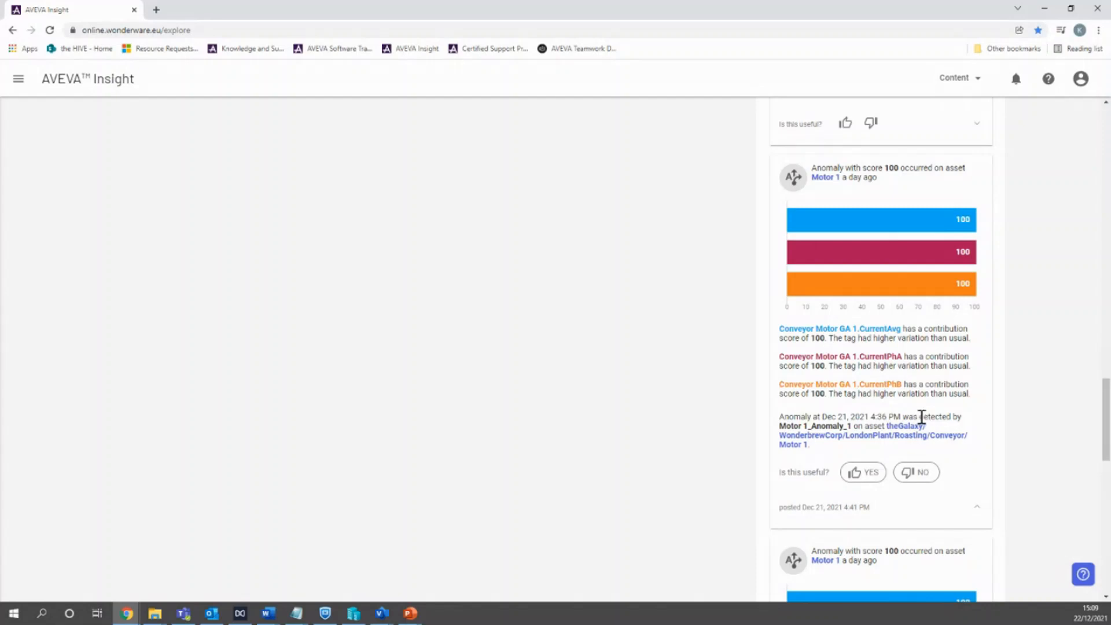
# Step: Open the trend chart of the Motor 1 anomaly and show the details of its news marker
pyautogui.click(871, 227)
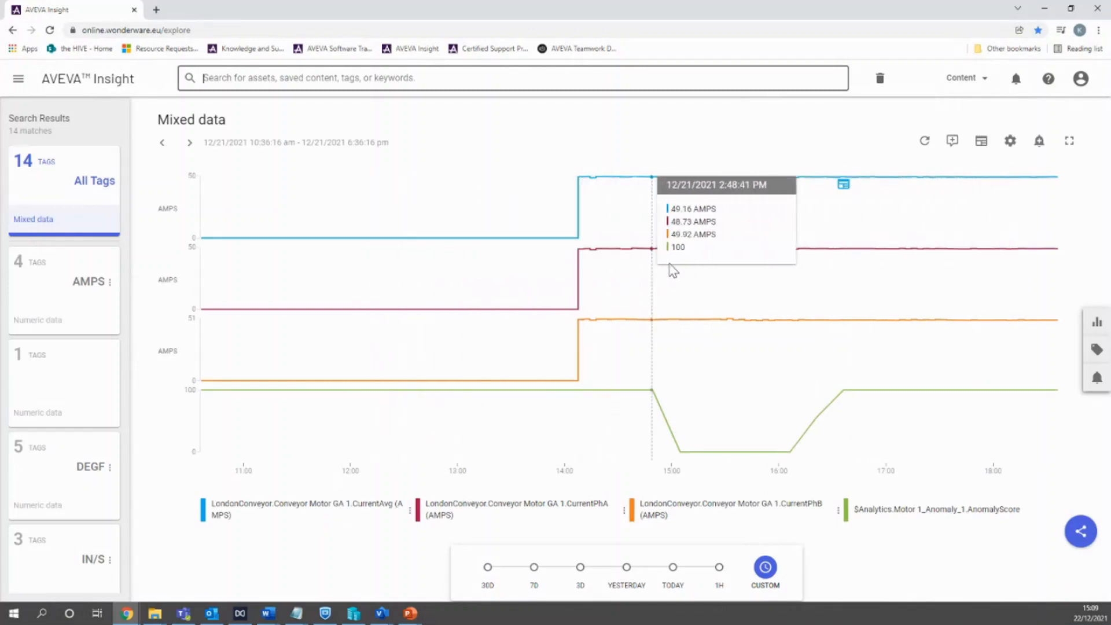
pyautogui.click(844, 186)
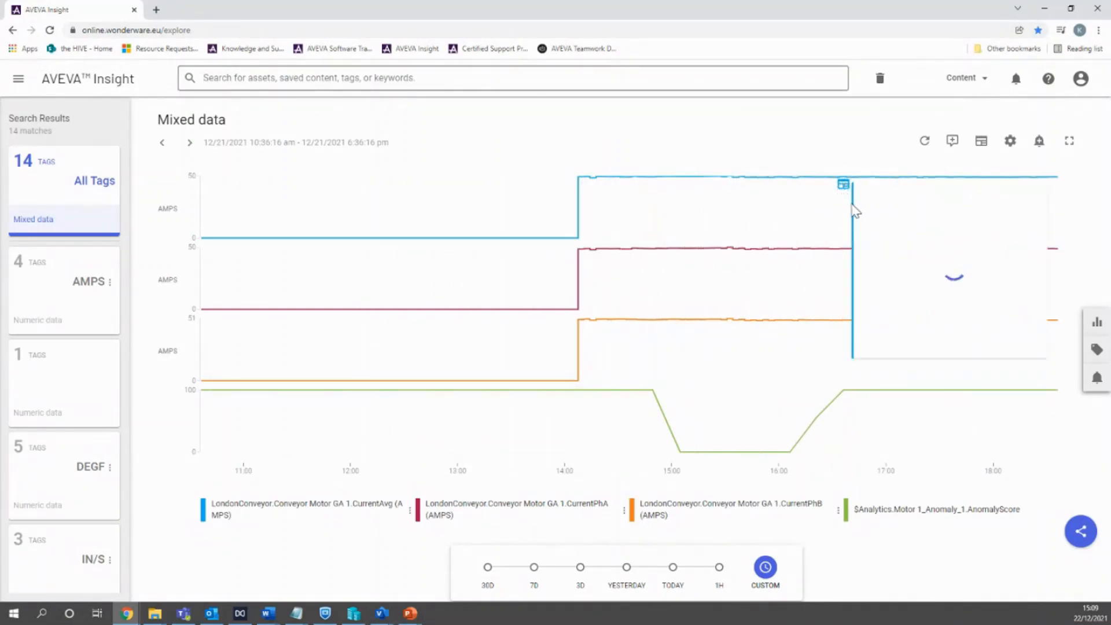